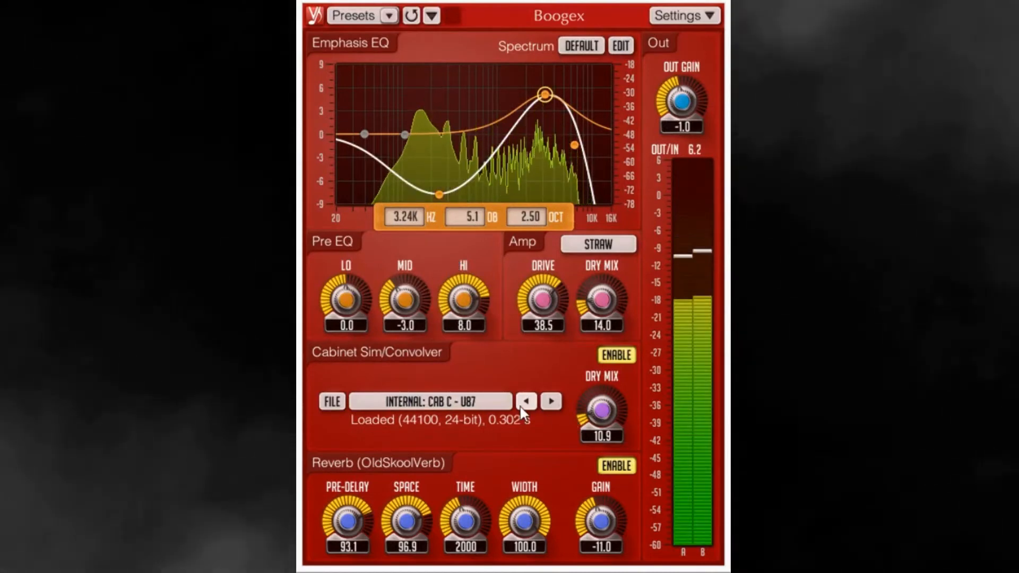
Step: Load the CAB D - RIBBON OFF AXIS cabinet and lower the cabinet section's dry mix
left_click(498, 402)
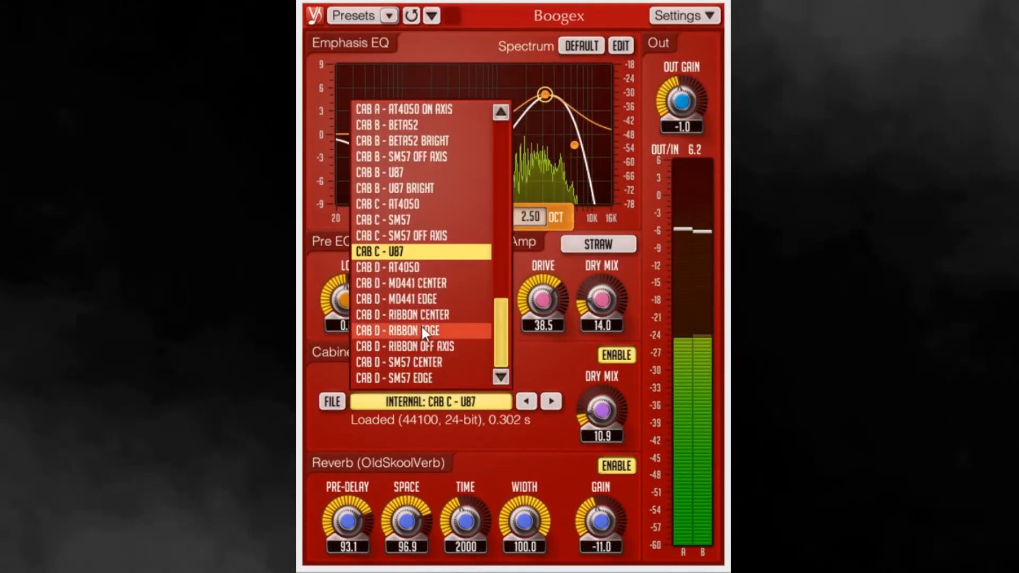
left_click(446, 345)
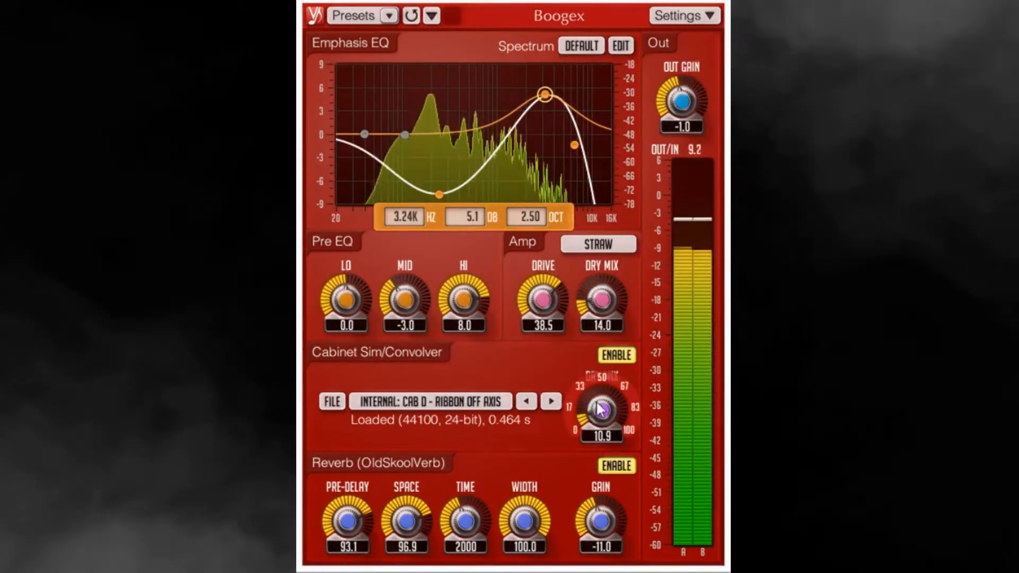
mouse_move(603, 410)
left_mouse_down()
mouse_move(603, 400)
mouse_move(603, 415)
left_mouse_up()
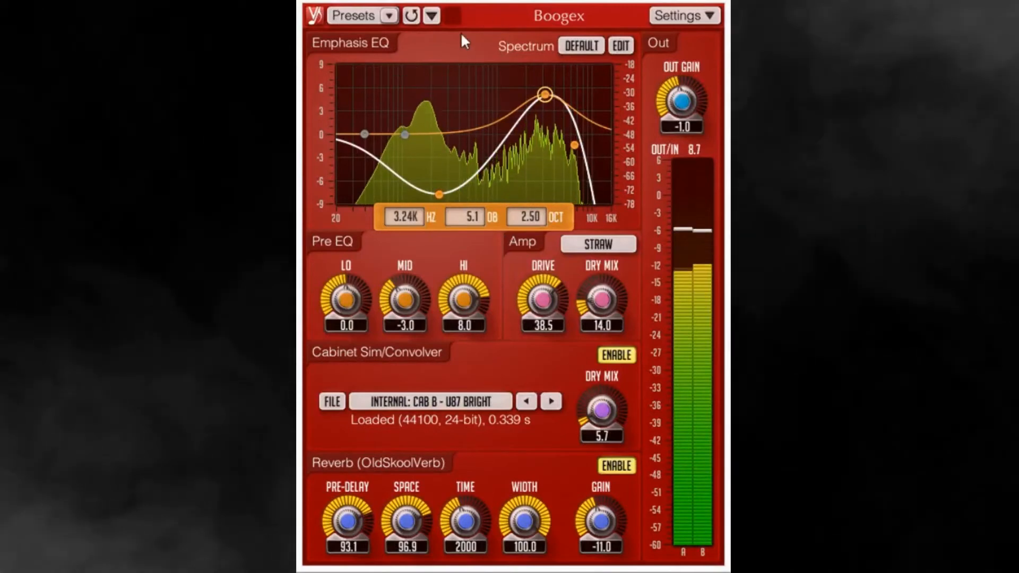
Step: Load the Vintage Lead preset from the session bank
left_click(389, 16)
mouse_move(414, 40)
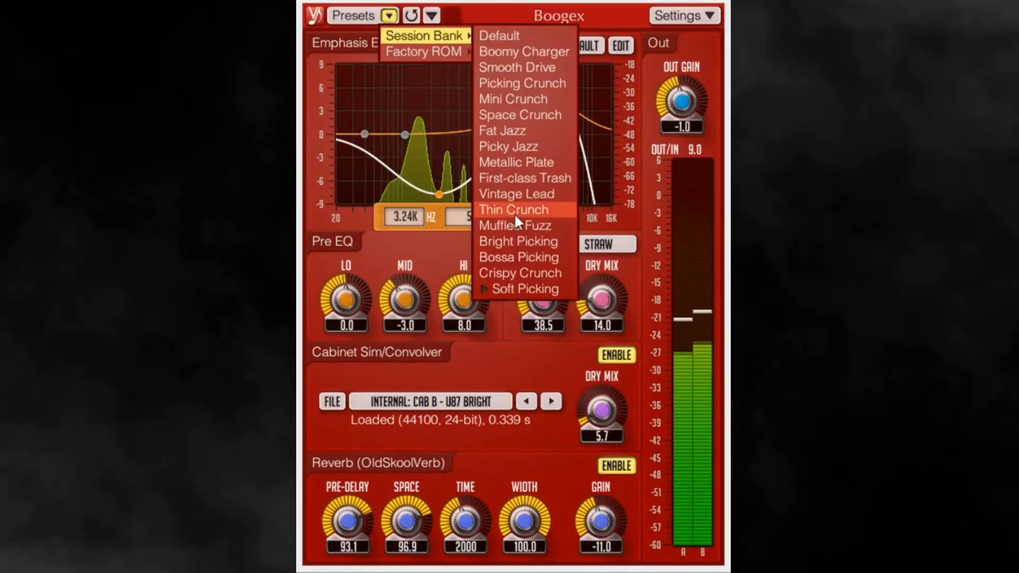
left_click(517, 196)
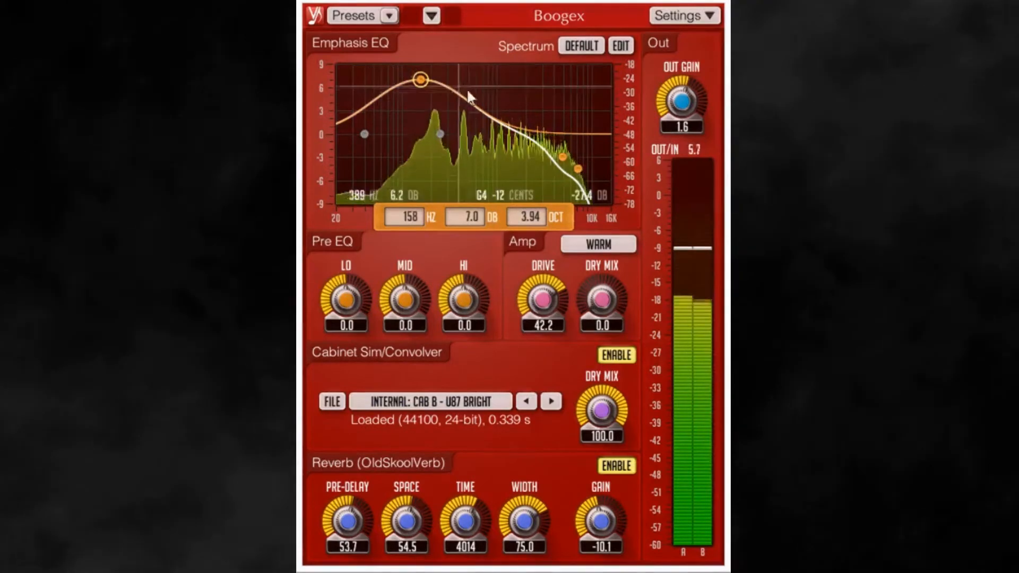
Step: Raise the amp's dry mix to about 21.0 and lower its drive to about 27.4
left_click_drag(602, 300, 602, 268)
left_click_drag(556, 304, 610, 339)
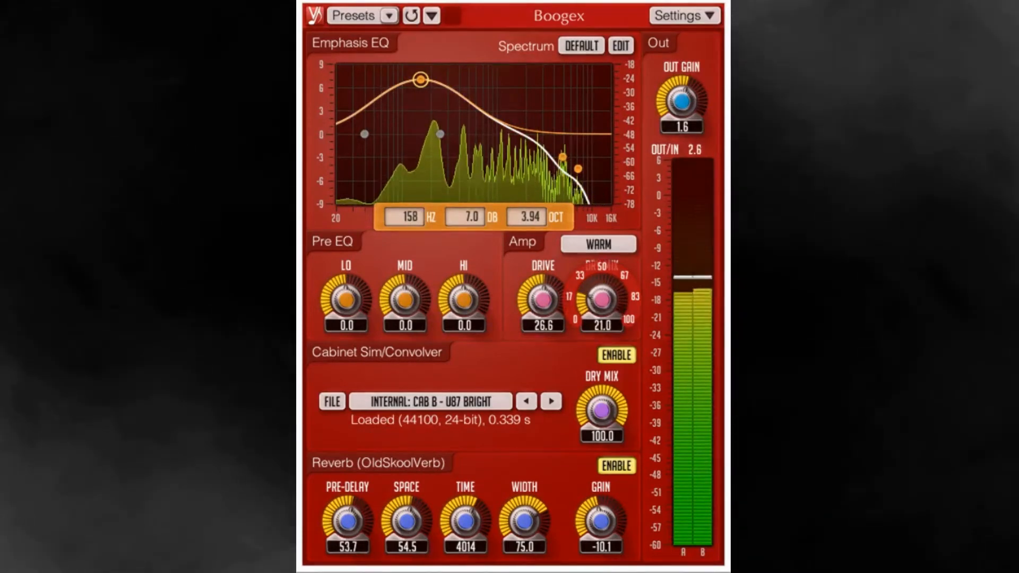
left_click_drag(547, 298, 546, 301)
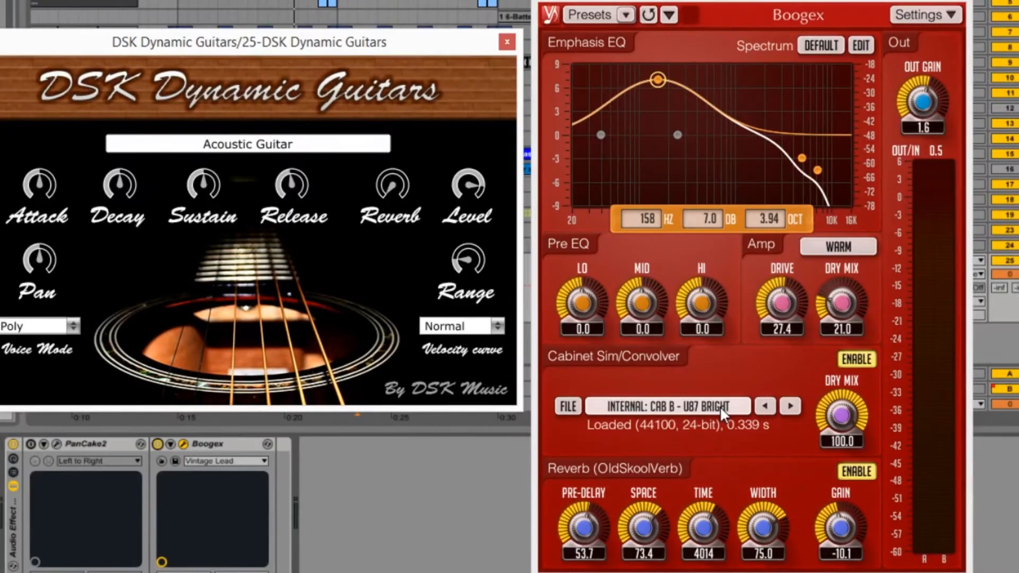
Step: Examine the list of internal cabinet and microphone impulses without changing the loaded cabinet
left_click(720, 406)
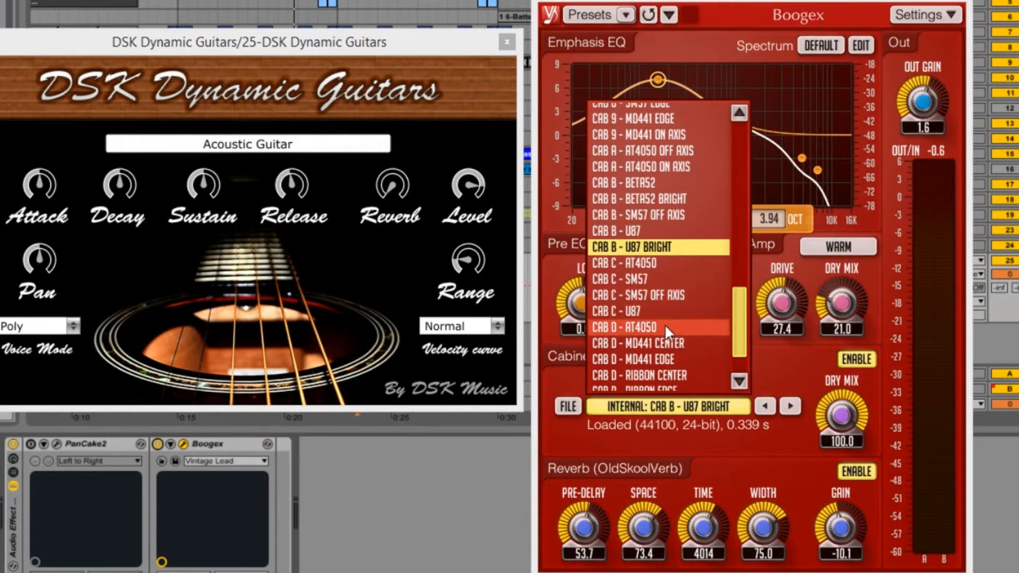
scroll(708, 286, "up", 10)
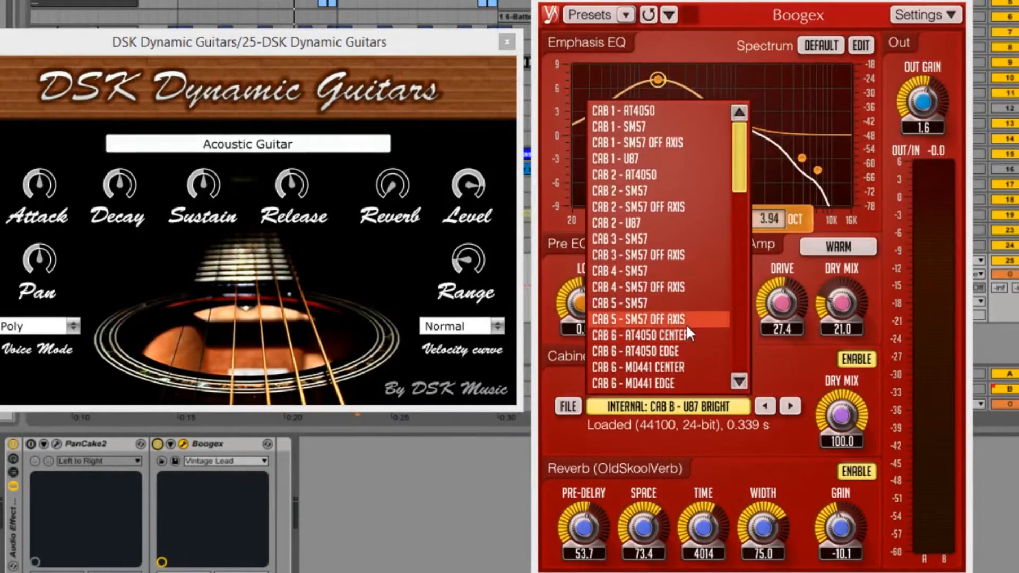
scroll(686, 327, "down", 15)
scroll(686, 324, "up", 12)
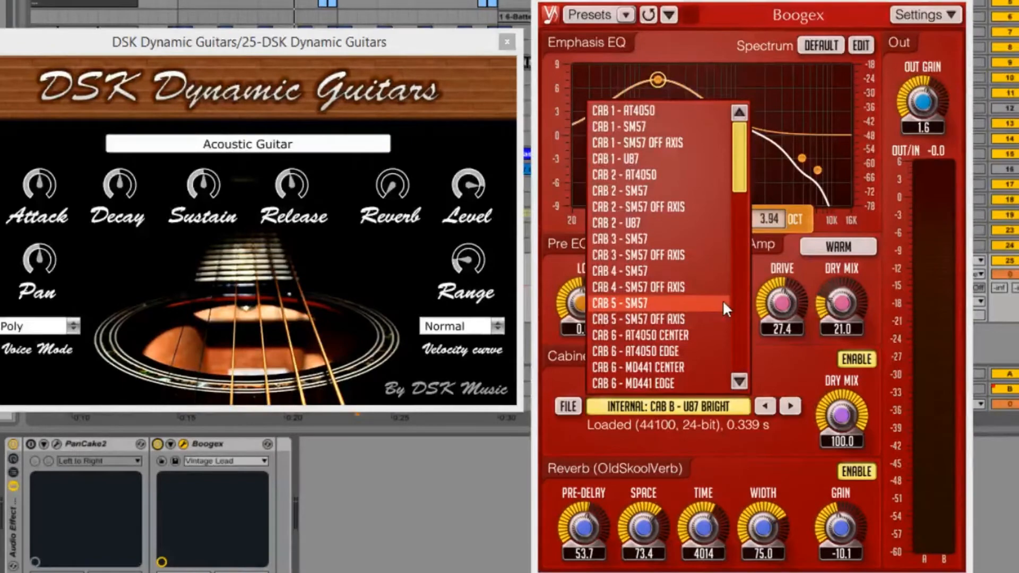
scroll(722, 301, "down", 15)
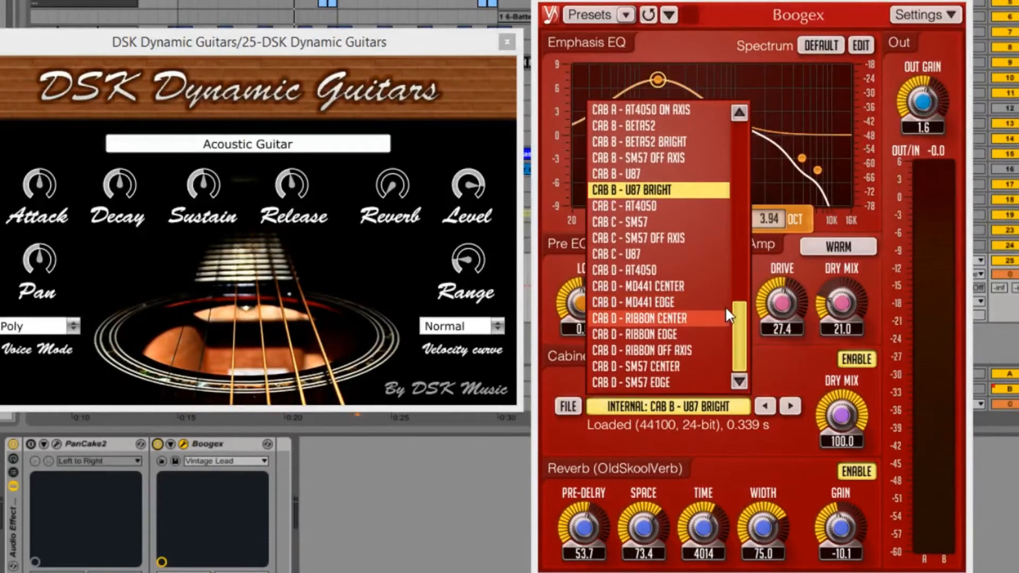
scroll(724, 310, "up", 10)
scroll(728, 294, "down", 10)
scroll(722, 313, "up", 4)
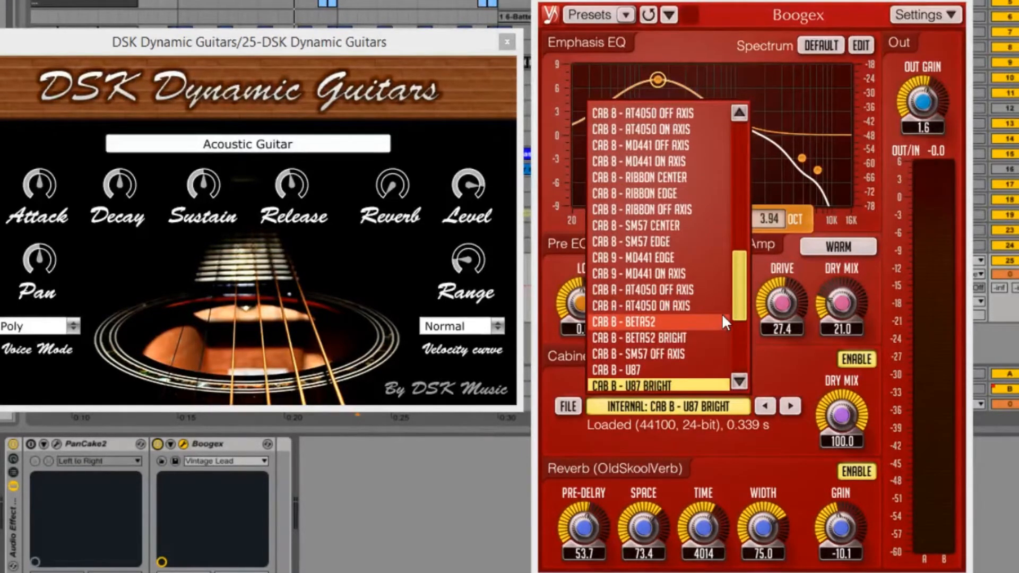
scroll(722, 313, "up", 12)
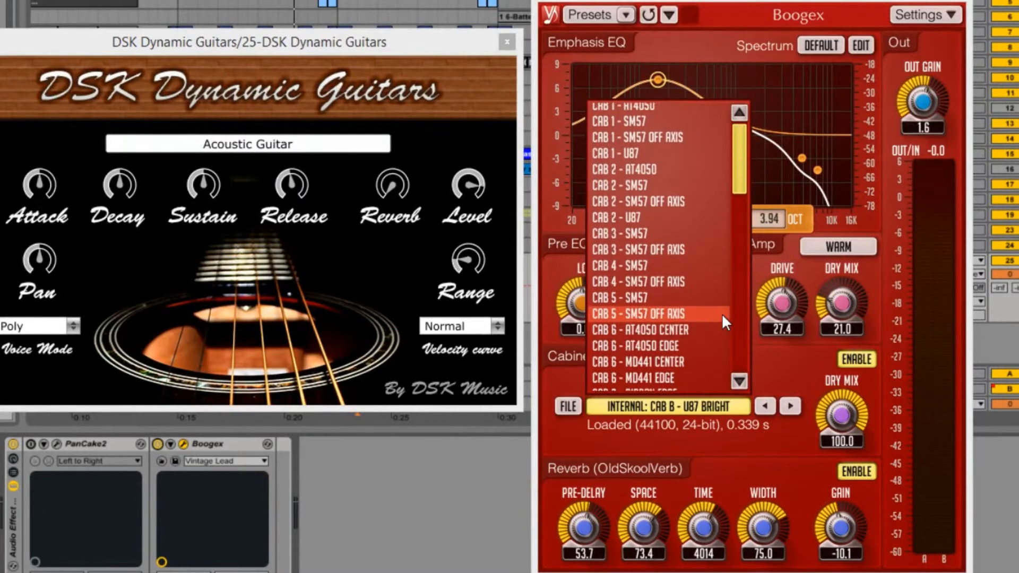
scroll(717, 342, "down", 4)
scroll(718, 342, "up", 4)
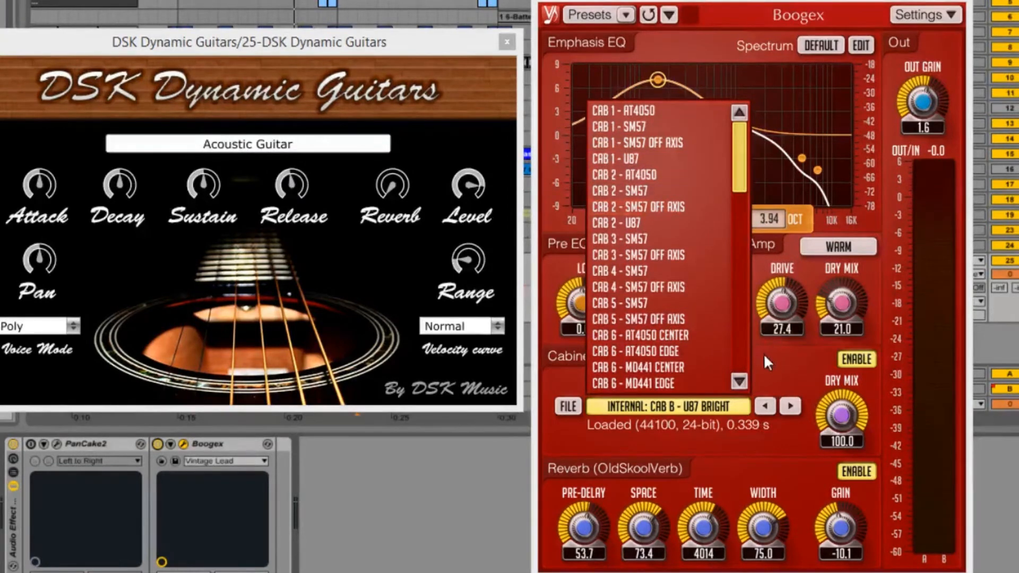
left_click(766, 372)
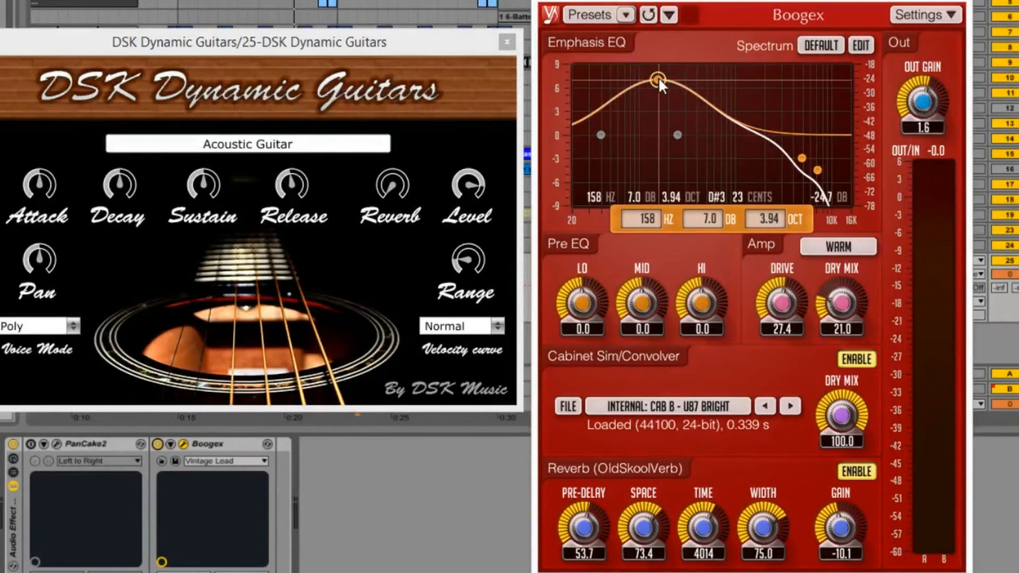
Step: Lower the Emphasis EQ's 158 Hz peak to about 125 Hz and 0.7 dB, and look over the amp types
left_click_drag(658, 80, 648, 130)
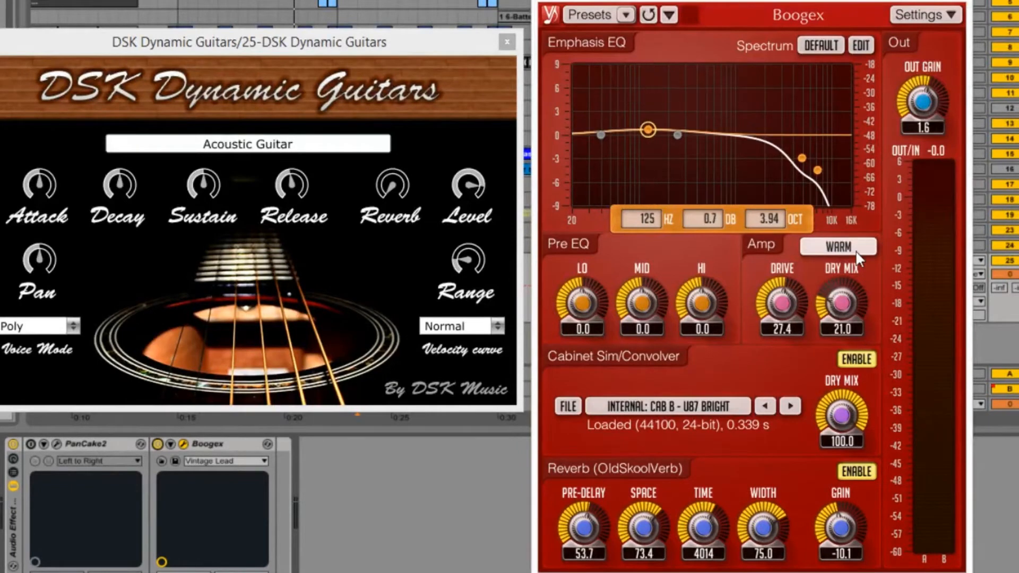
left_click(813, 250)
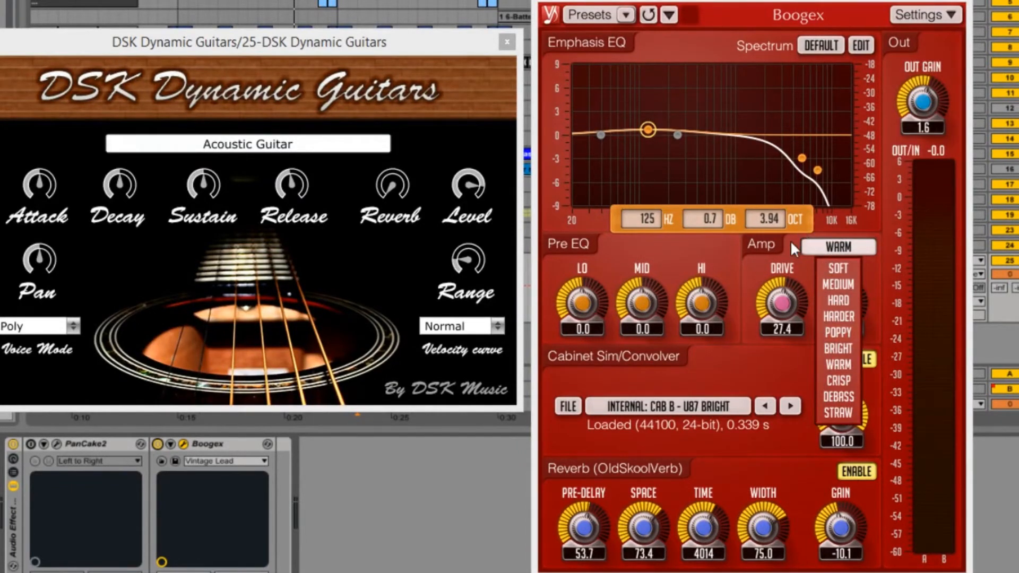
left_click(780, 269)
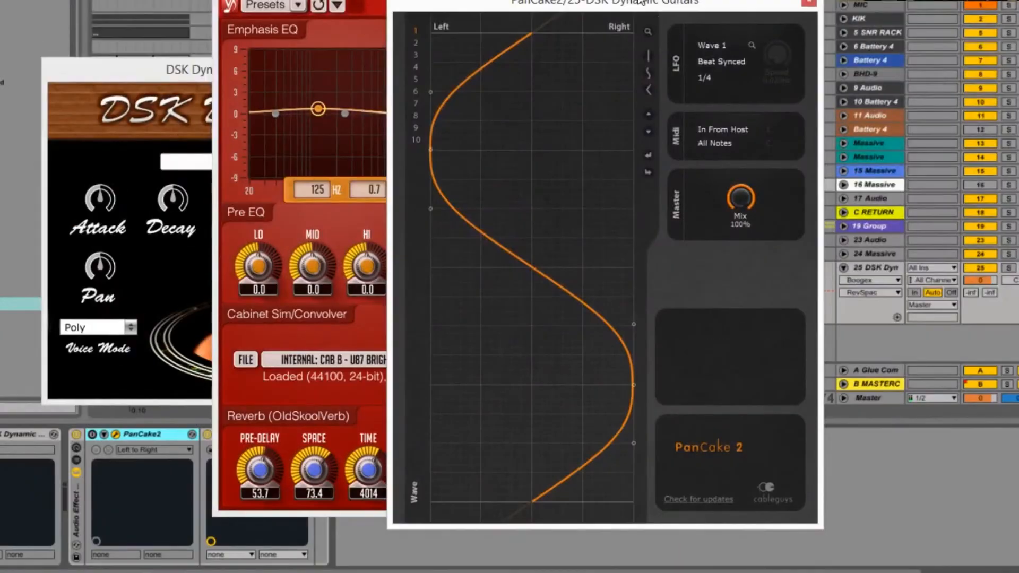
Step: Move the PanCake2 window fully into view and turn on the PanCake2 device
left_click_drag(641, 1, 596, 34)
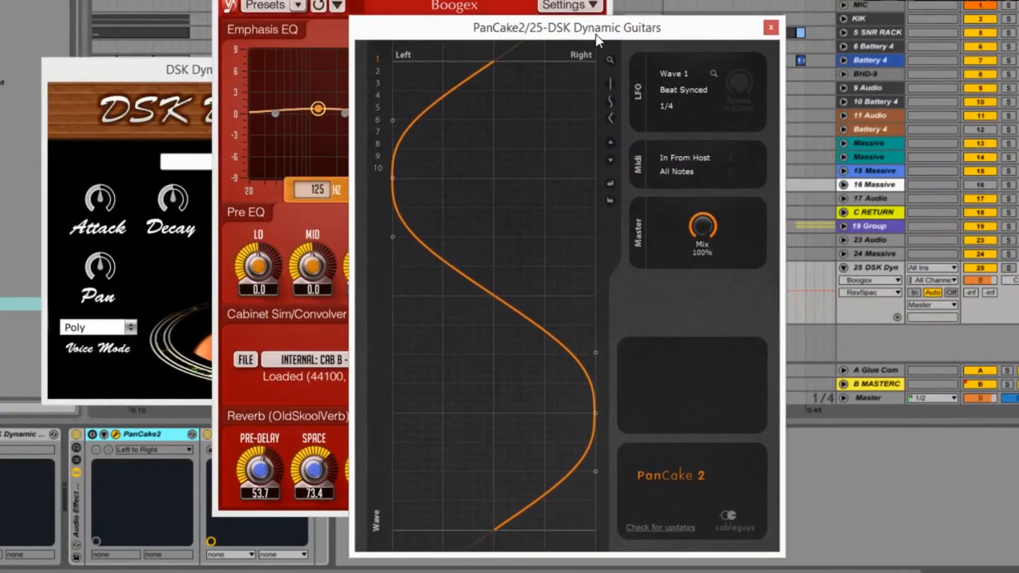
left_click(90, 434)
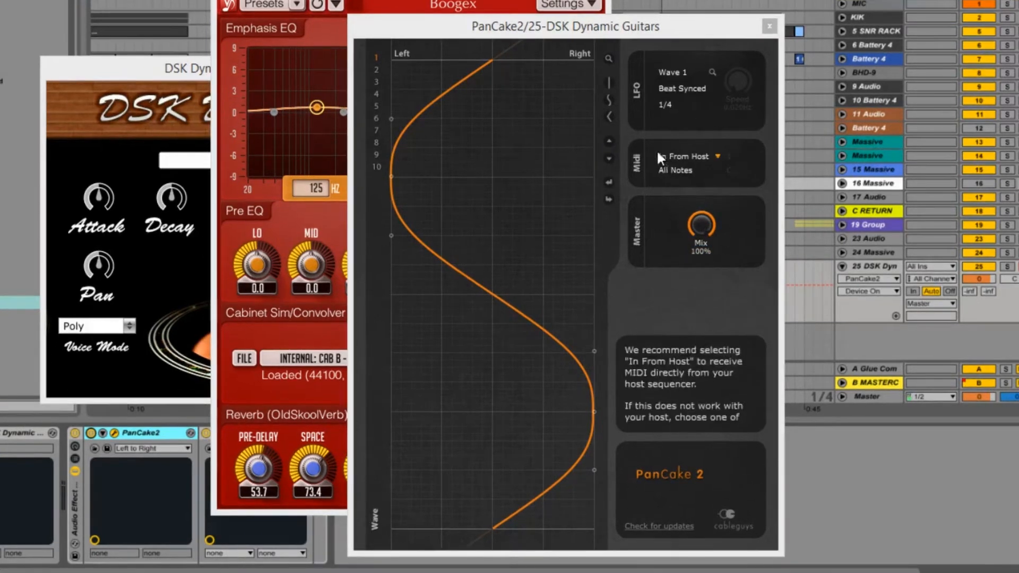
Step: View the other wave slots, return to wave 1, and check the LFO's sync modes and beat lengths
left_click(376, 70)
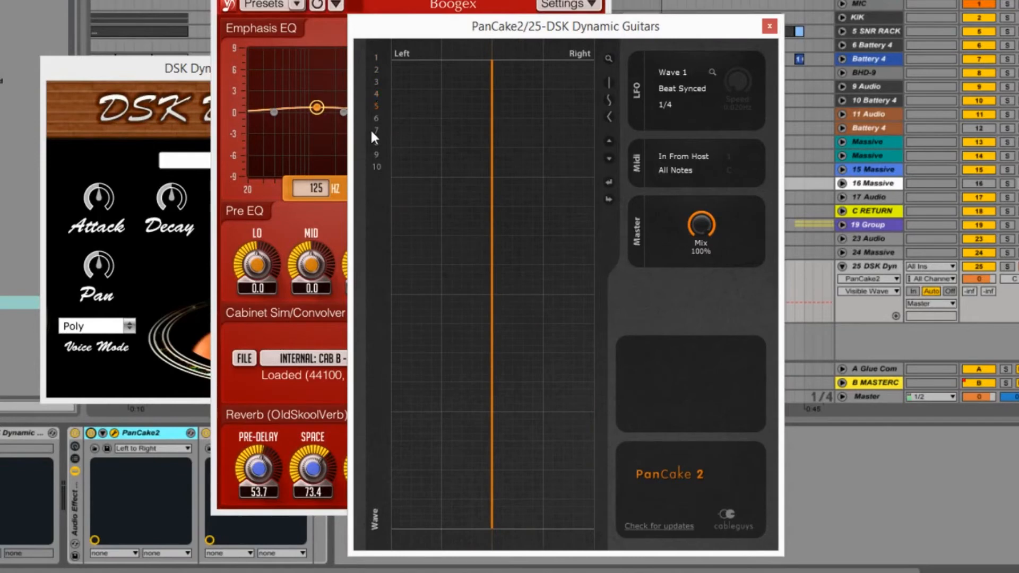
left_click(376, 58)
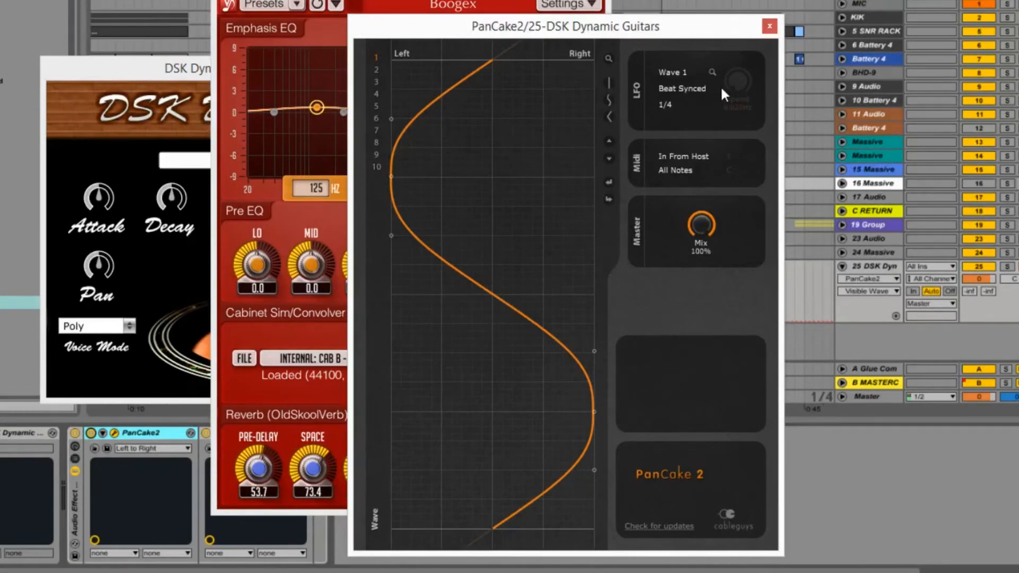
left_click(692, 88)
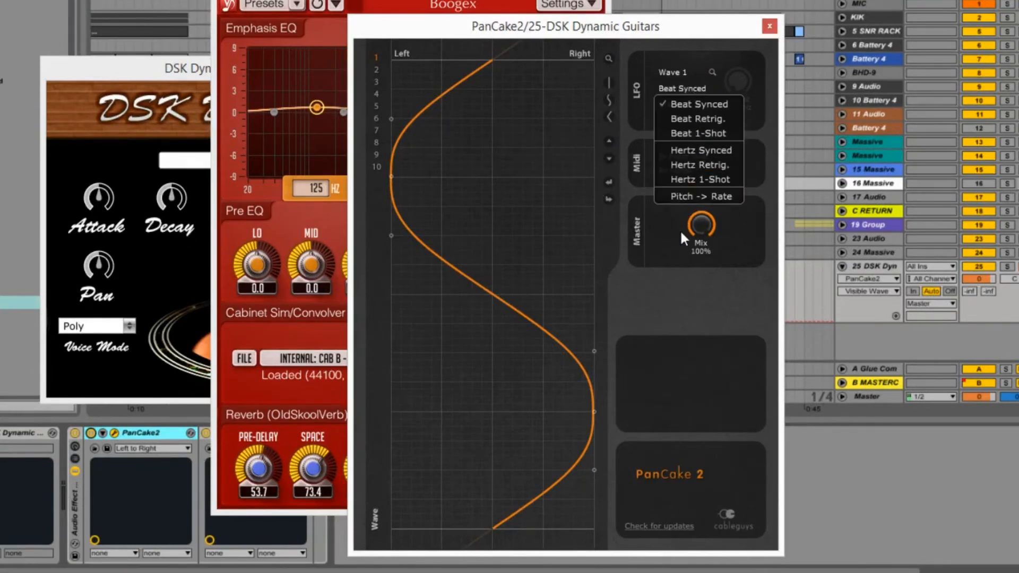
left_click(684, 97)
left_click(684, 98)
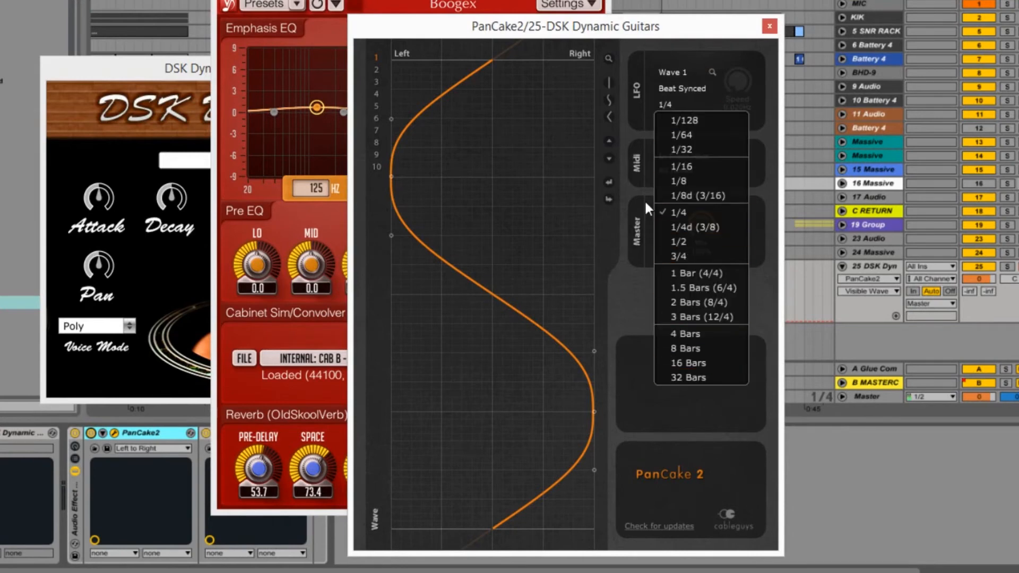
left_click(631, 104)
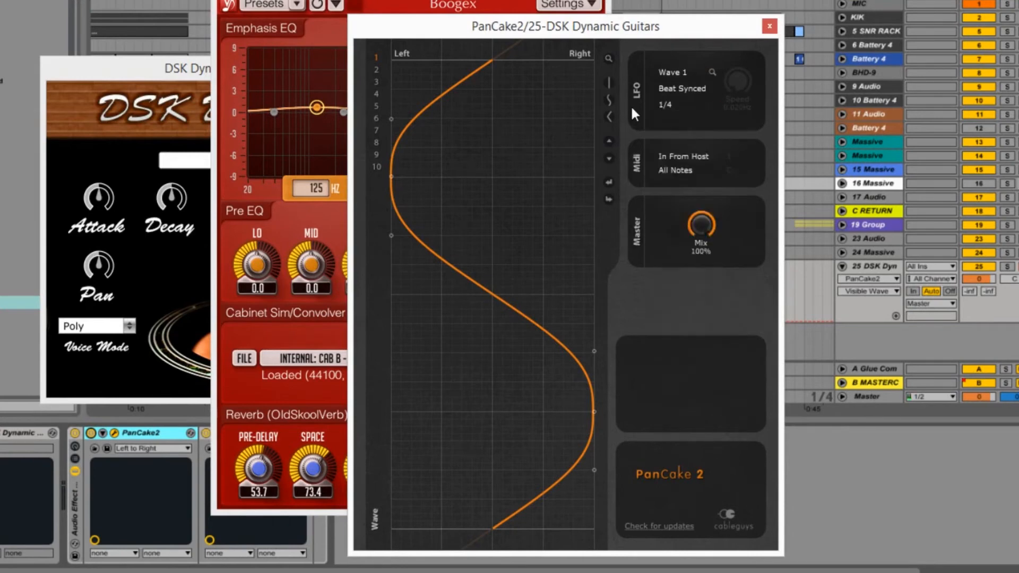
Step: Try Wave 9 as the LFO's wave, display its curve, and restore Wave 1
left_click(667, 71)
left_click(693, 206)
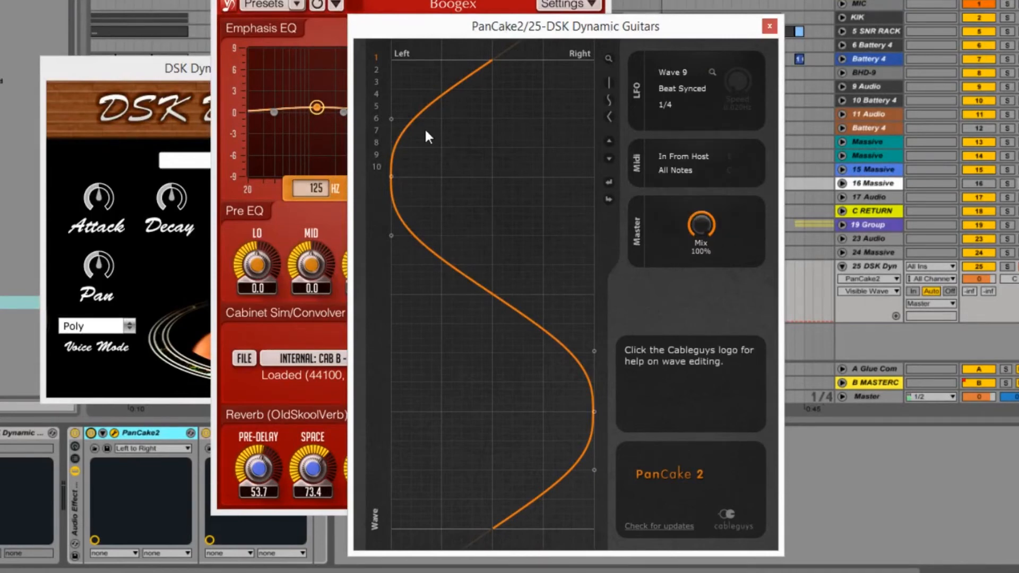
left_click(375, 155)
left_click(672, 75)
left_click(700, 83)
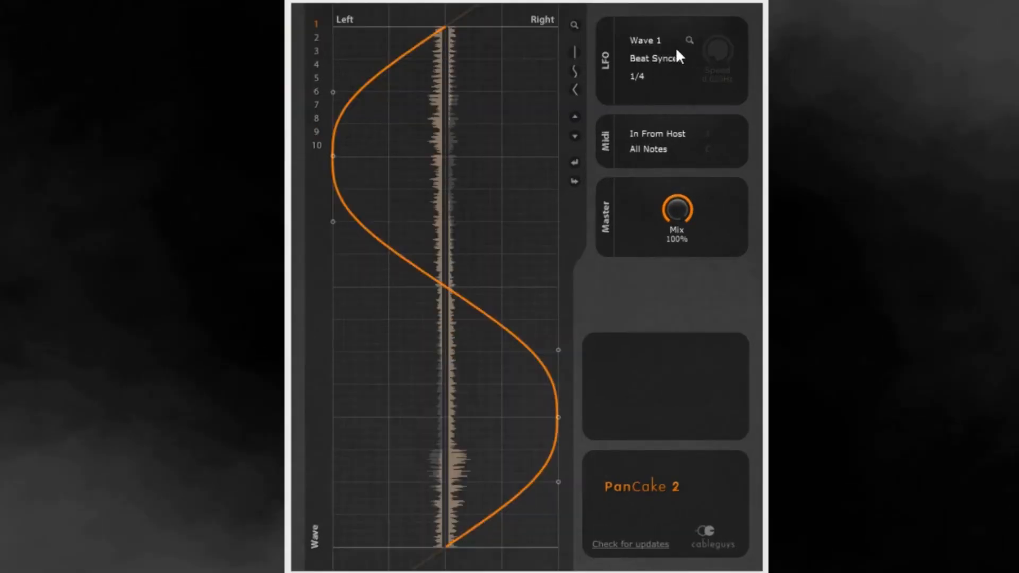
Step: Try an LFO length of 1/8, and set it to 1/2
left_click(648, 77)
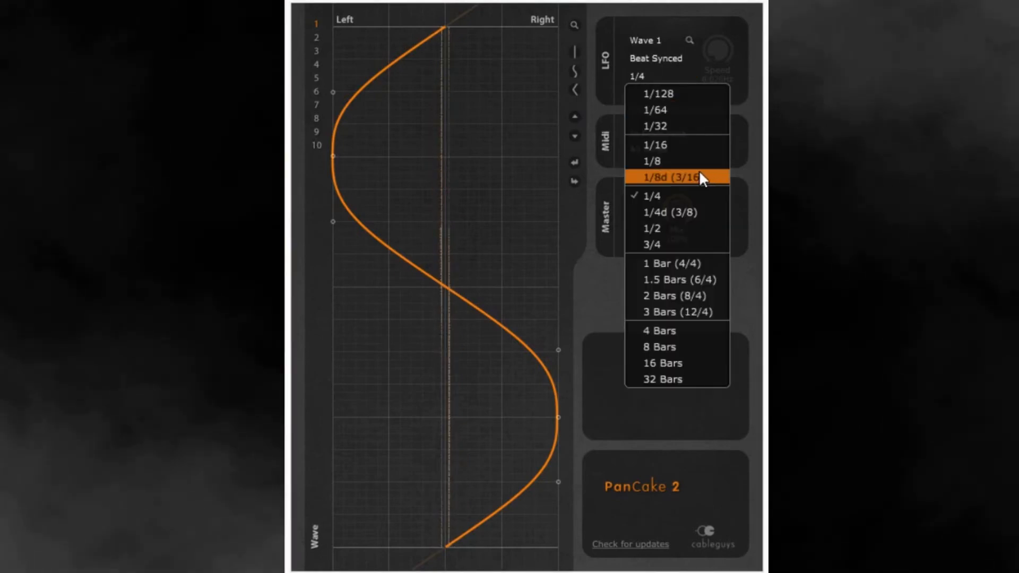
left_click(686, 160)
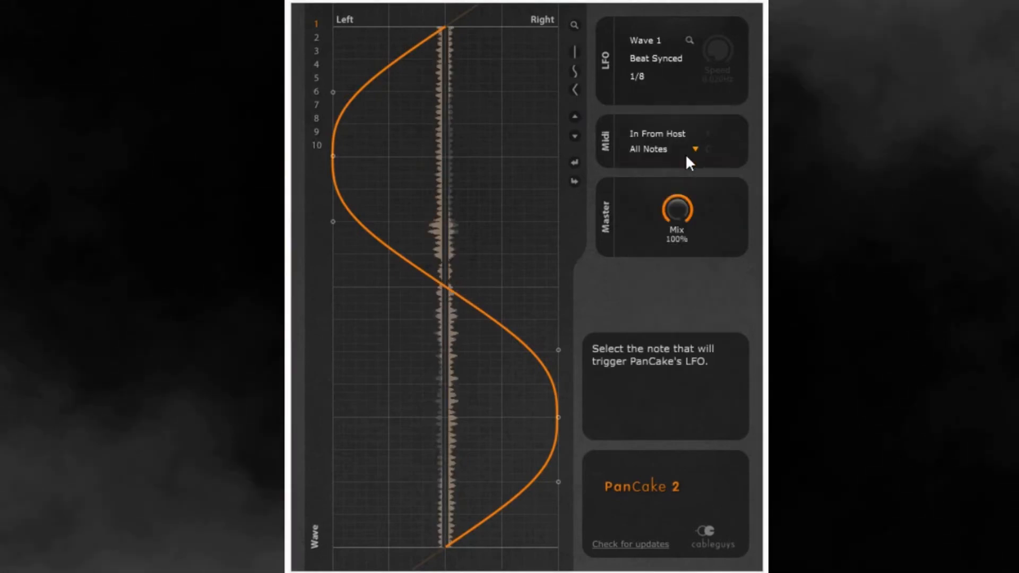
left_click(633, 81)
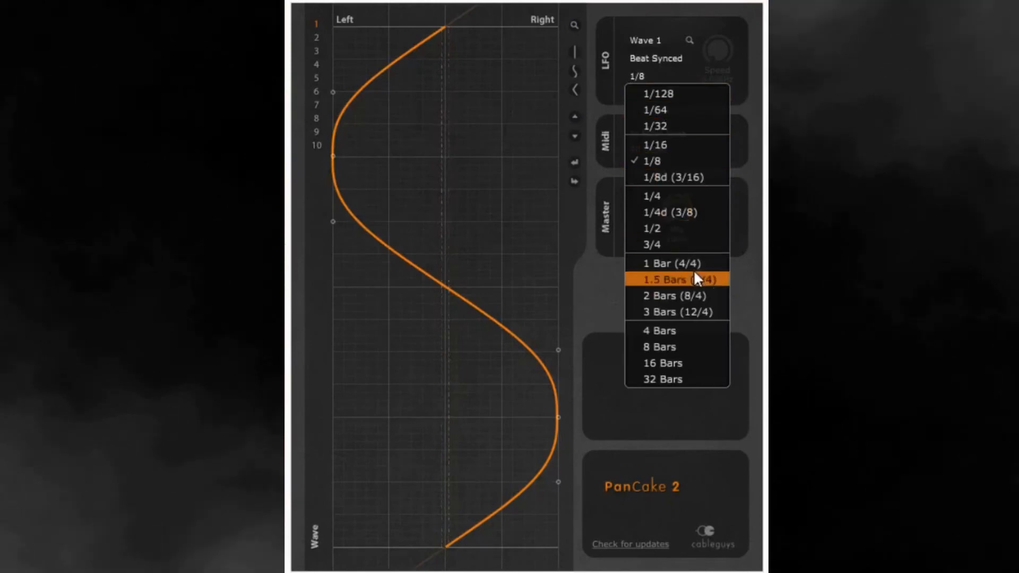
left_click(690, 229)
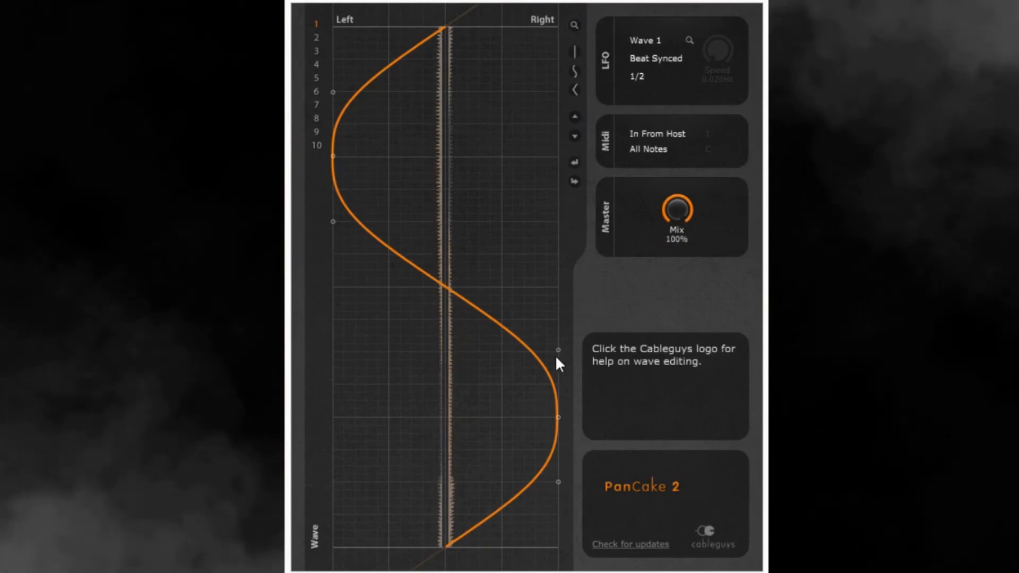
Step: Reshape the Wave 1 curve into several uneven left-right pan swings by moving and adding points, and display wave 2
left_click_drag(531, 338, 559, 205)
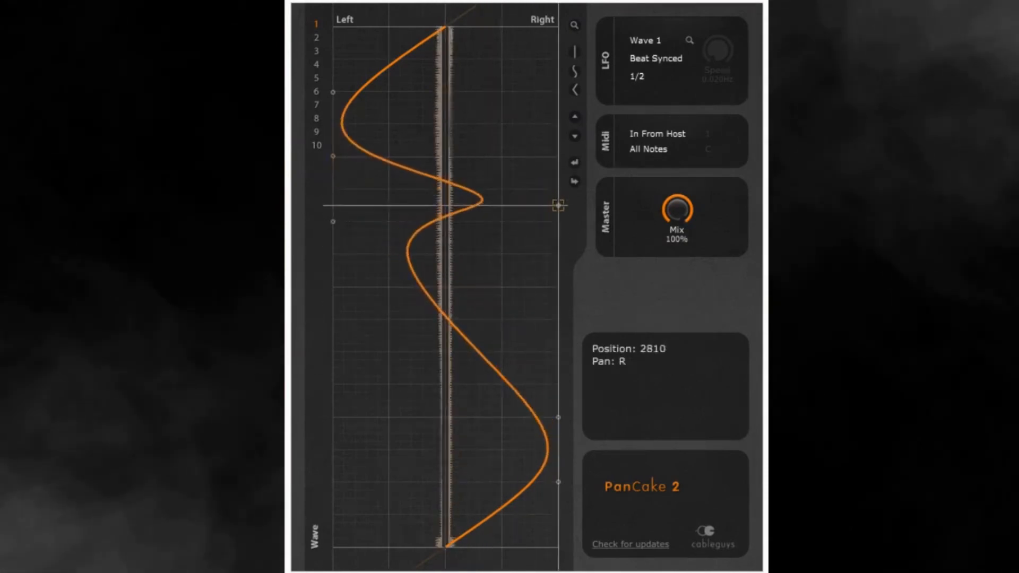
left_click_drag(556, 482, 476, 436)
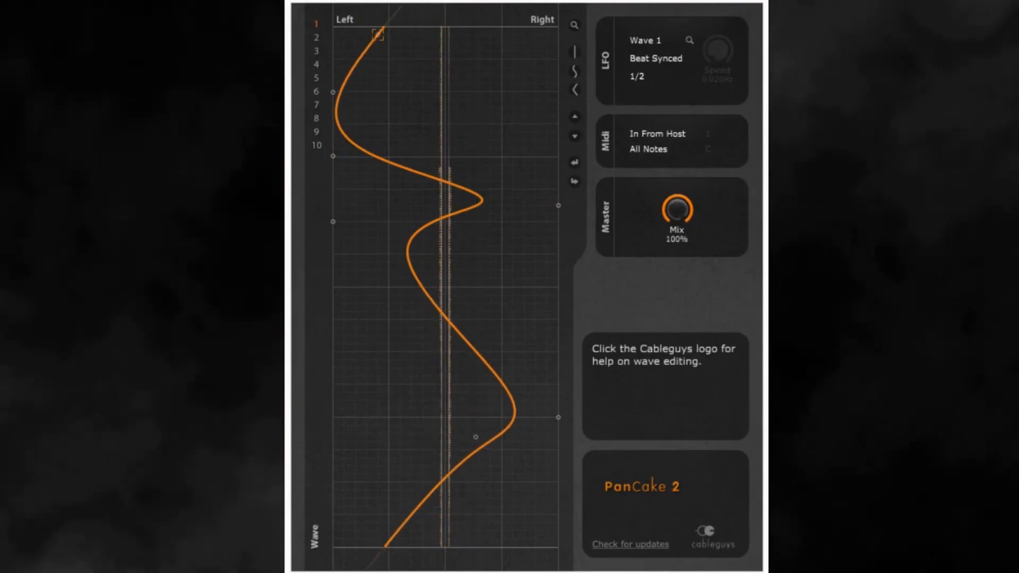
left_click_drag(380, 39, 545, 92)
left_click(469, 350)
left_click(482, 320)
left_click_drag(482, 320, 445, 369)
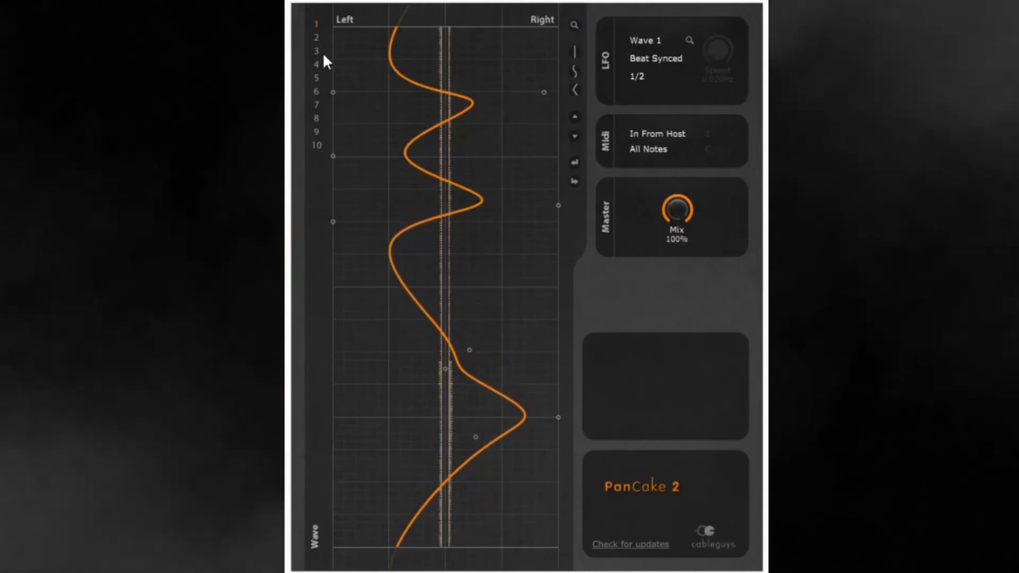
left_click(314, 36)
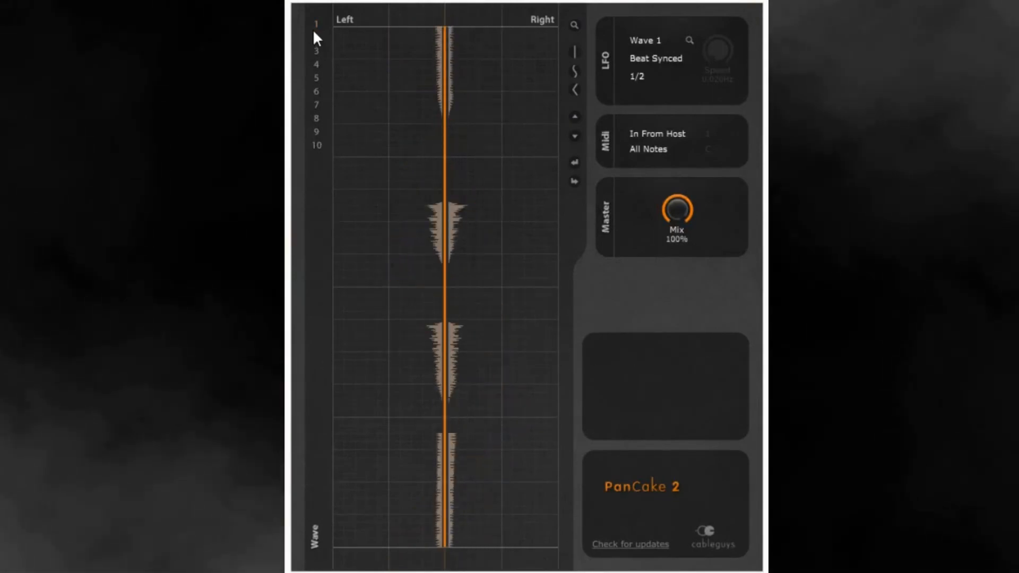
Step: Display wave 1 again and try LFO lengths of 1/128, 1/64 and 1/32 on its pan curve
left_click(317, 23)
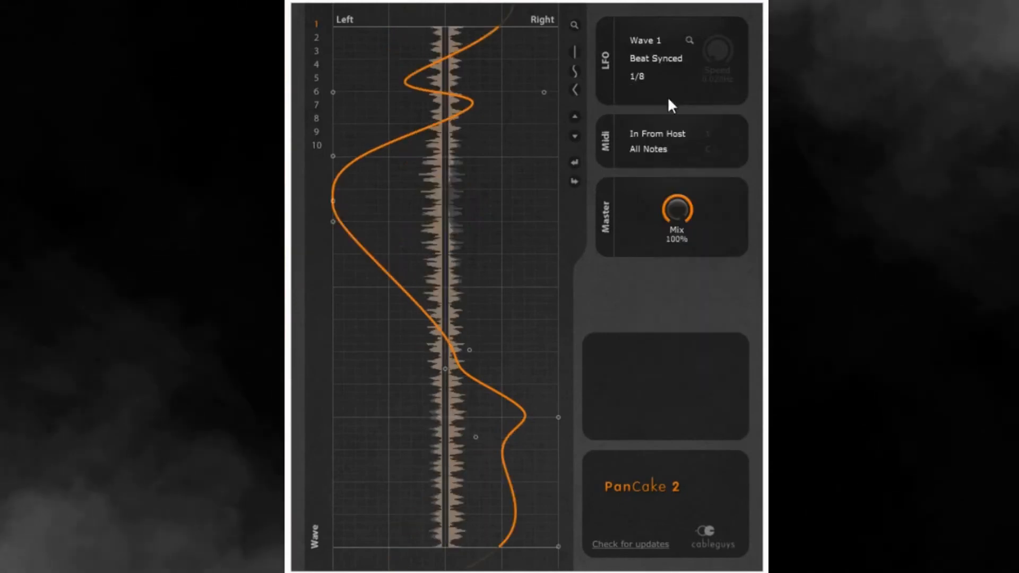
left_click(640, 74)
left_click(658, 96)
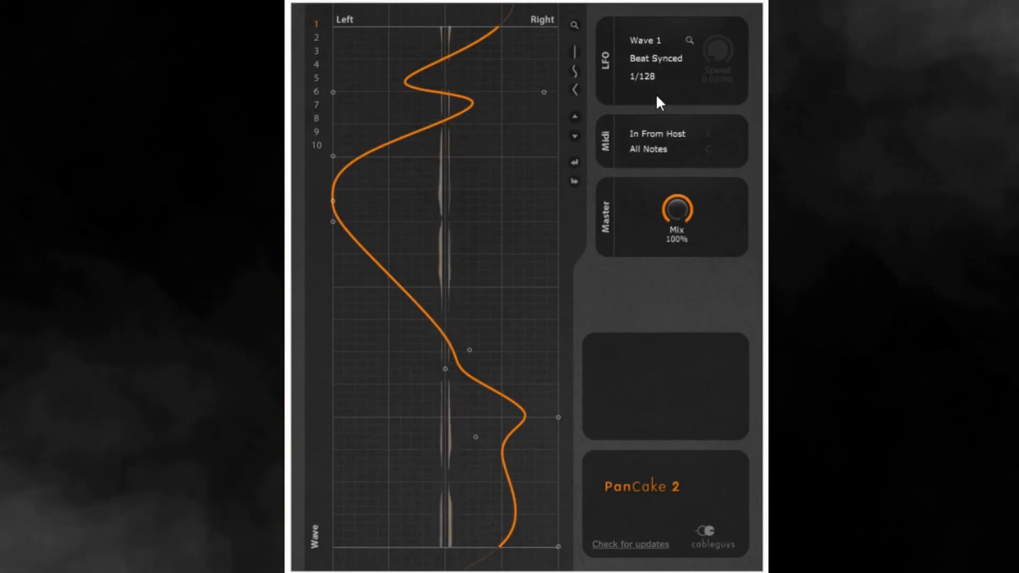
left_click(640, 76)
left_click(664, 105)
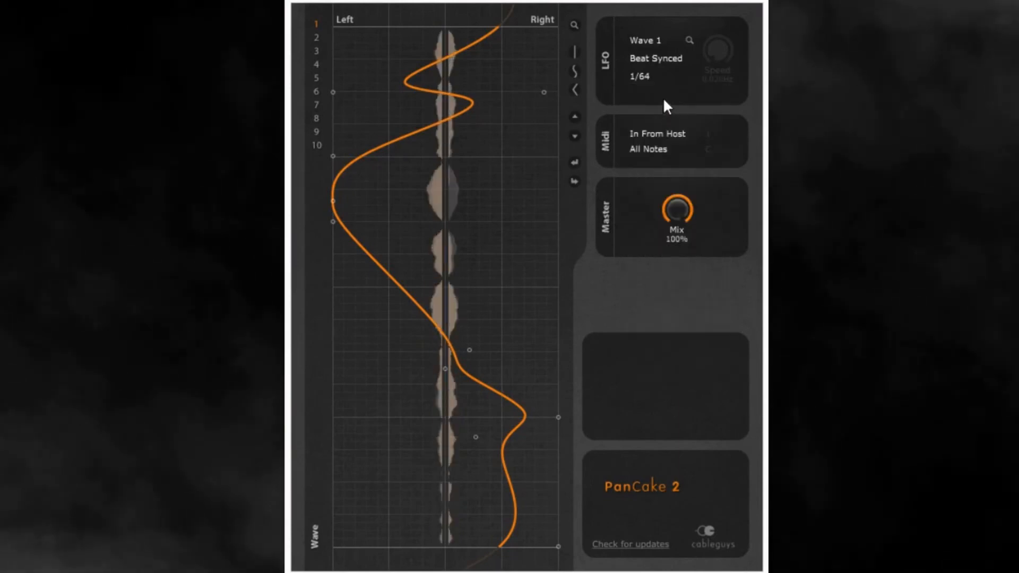
left_click(641, 77)
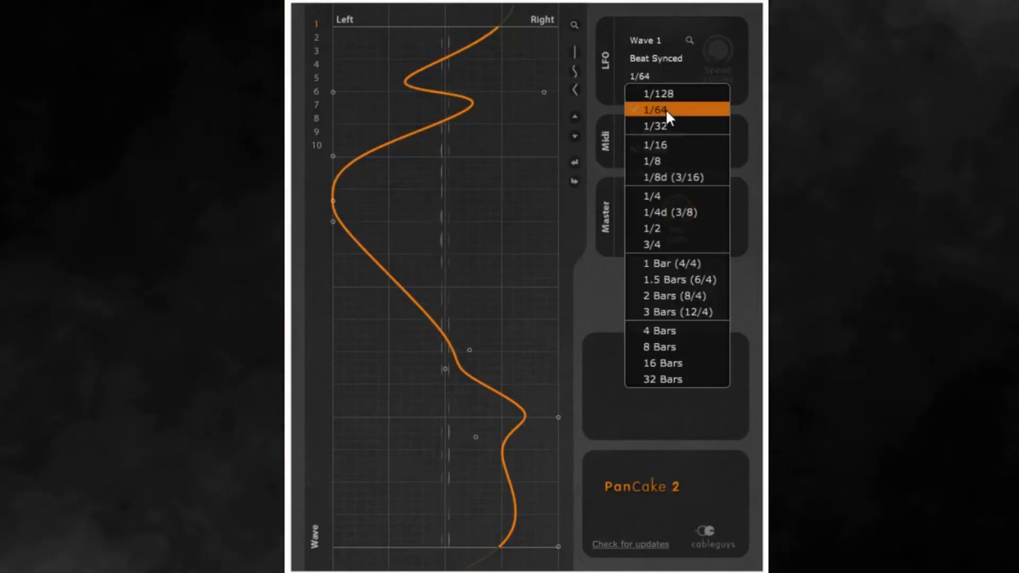
left_click(665, 119)
Step: Try an LFO length of 1/8, and set it to 1/4
left_click(641, 78)
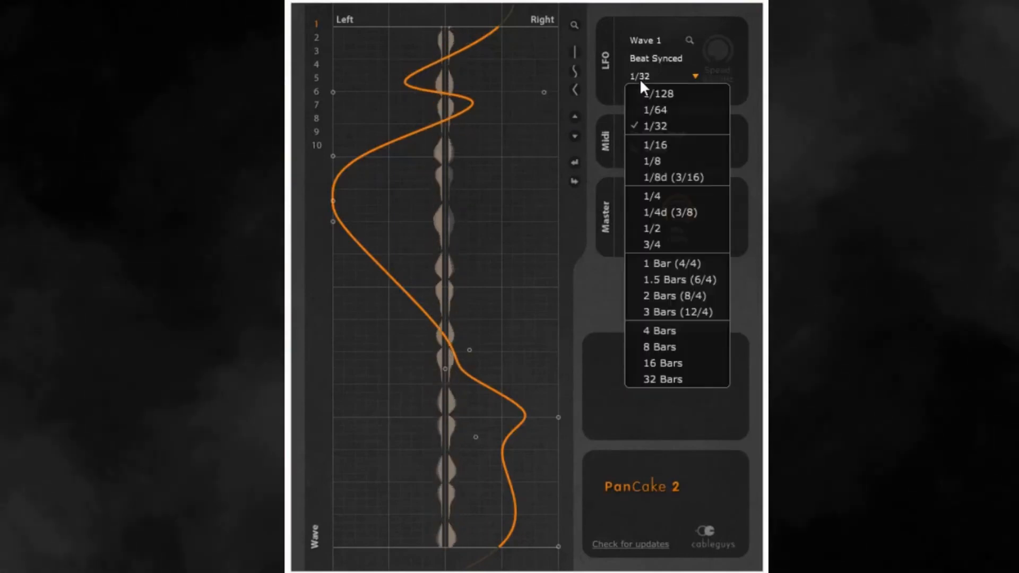
left_click(648, 158)
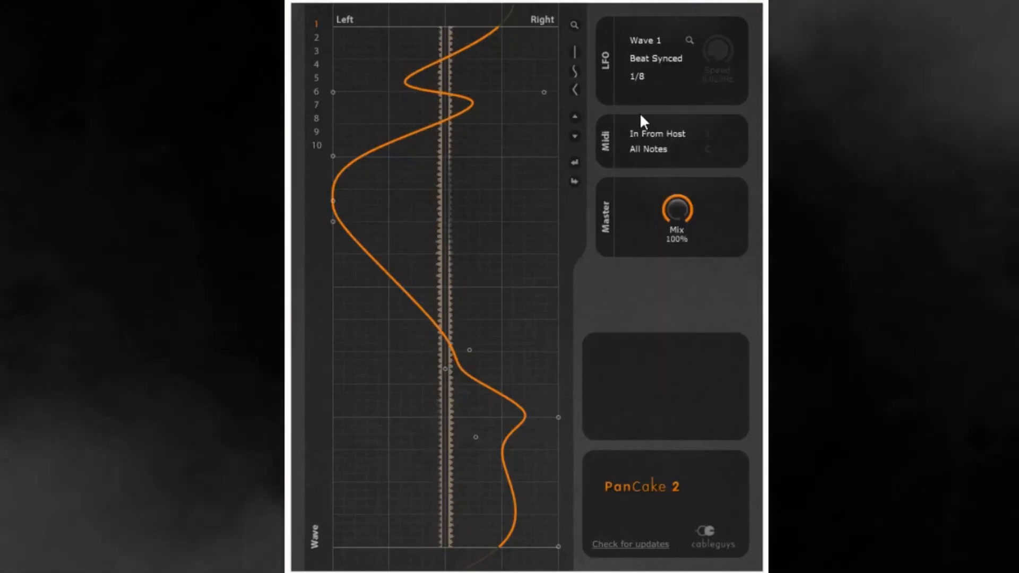
left_click(637, 77)
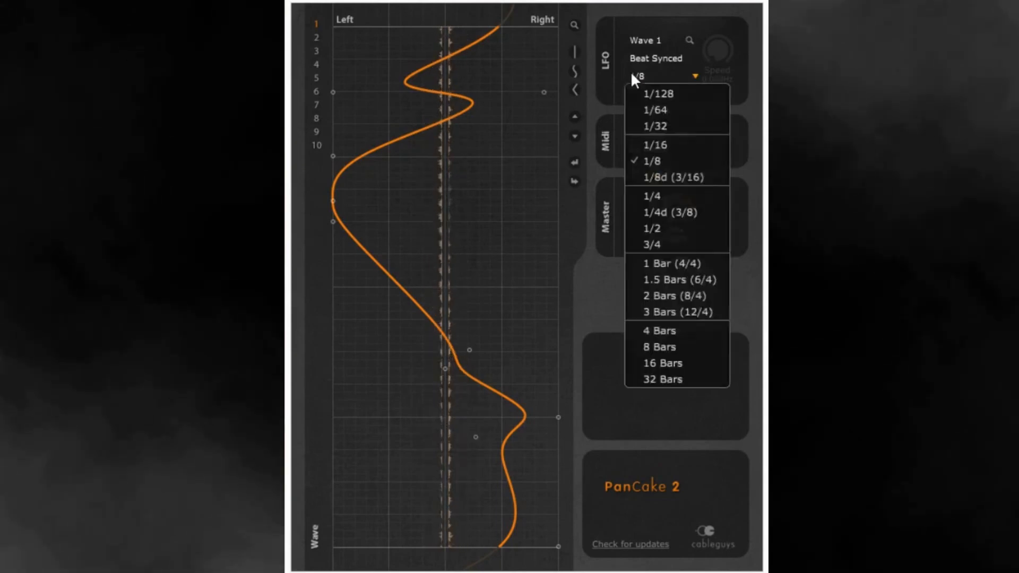
left_click(670, 196)
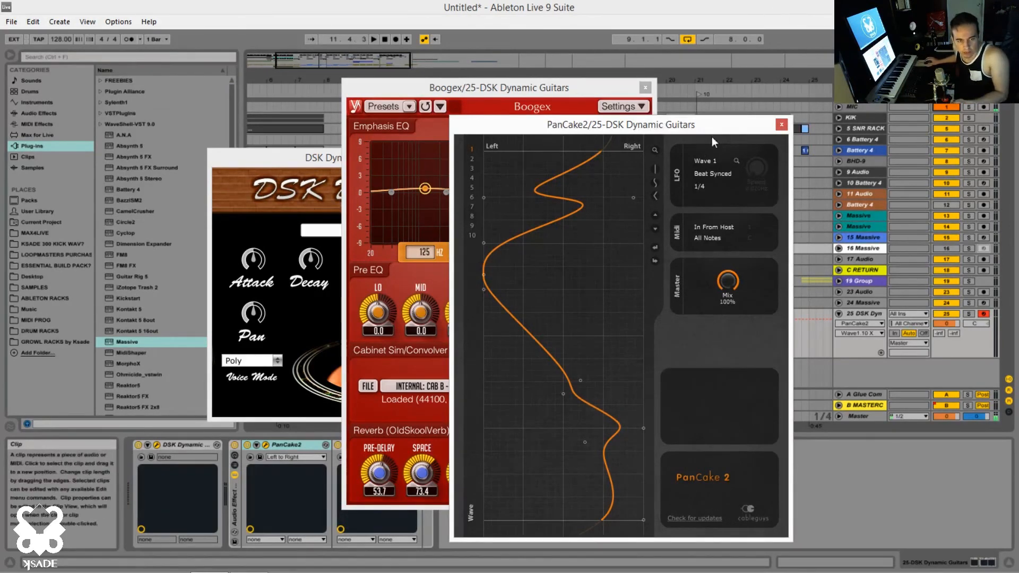
Step: Close the PanCake2 and Boogex plugin windows, leaving the DSK Dynamic Guitars window open
mouse_move(749, 127)
left_mouse_down()
mouse_move(708, 131)
mouse_move(732, 125)
left_mouse_up()
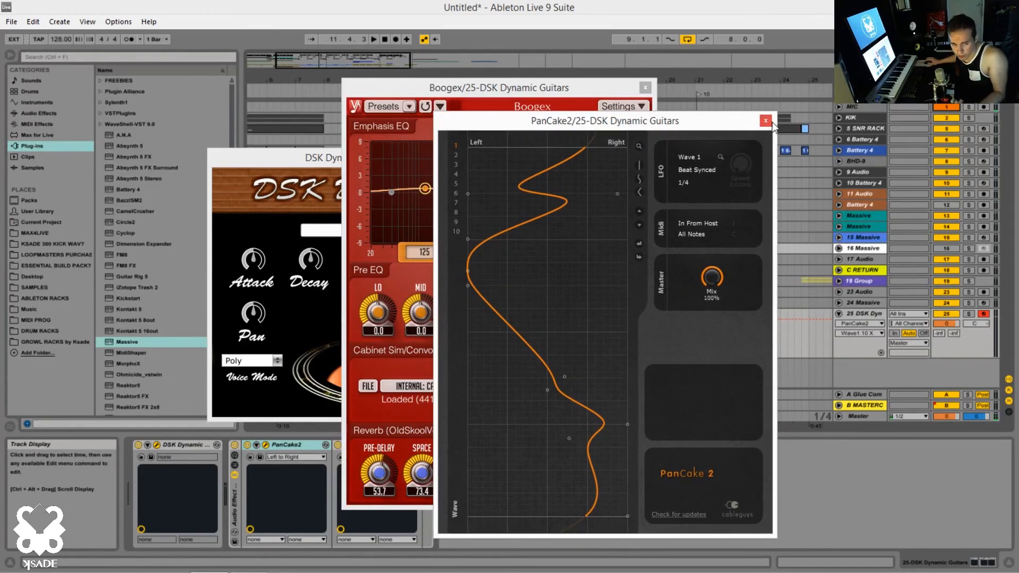
left_click_drag(745, 123, 799, 125)
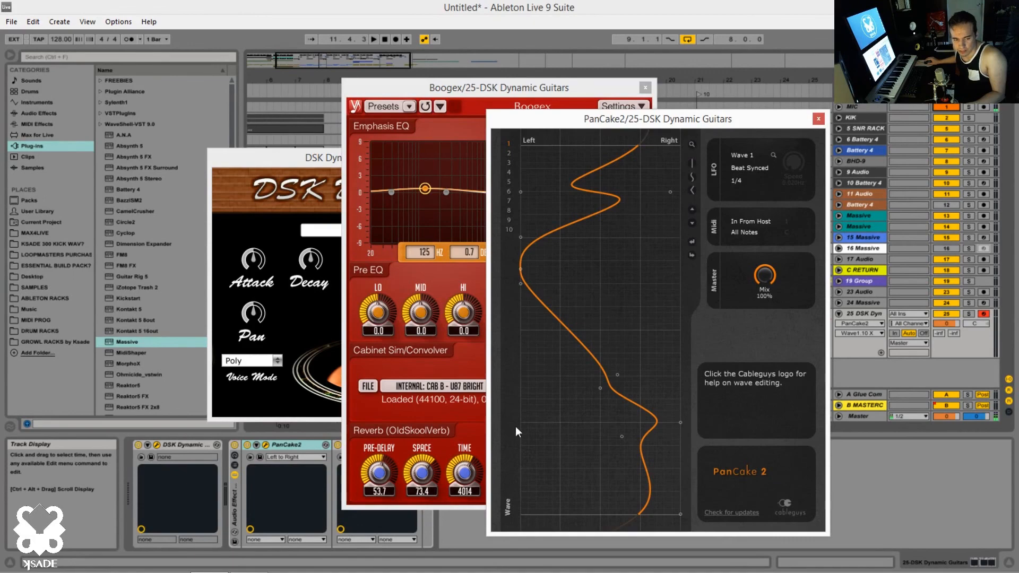
left_click_drag(687, 125, 681, 126)
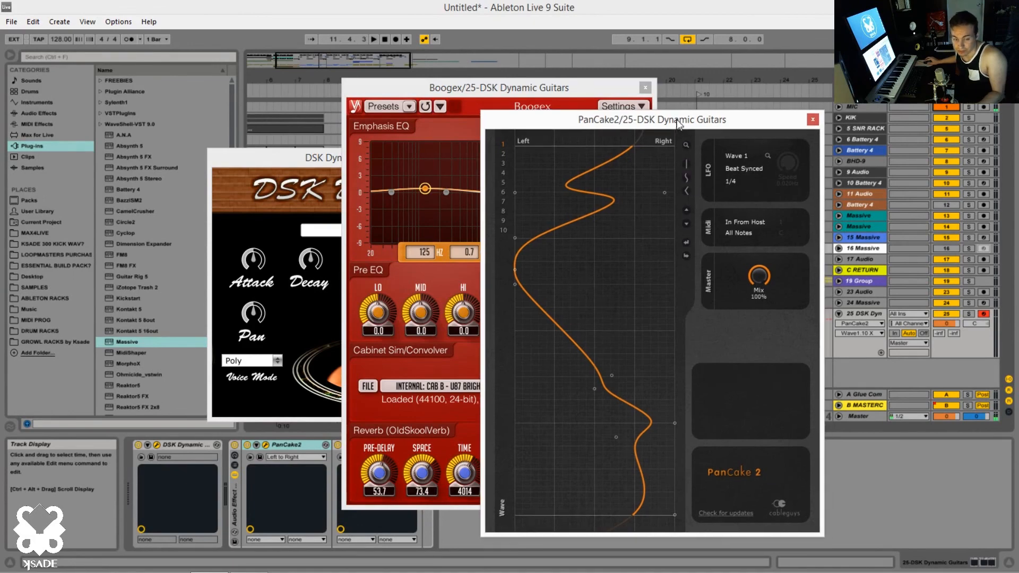
left_click(813, 120)
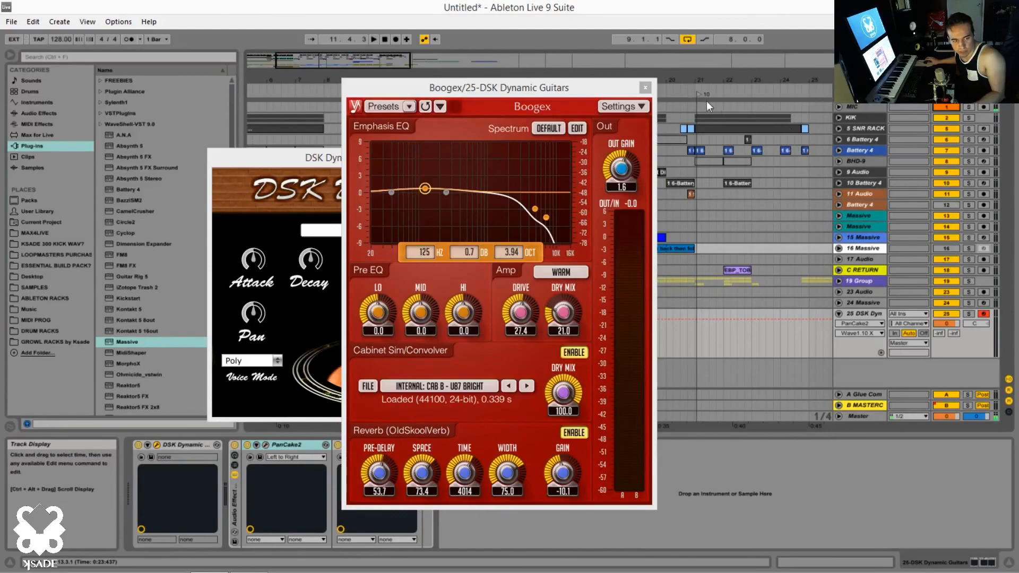
left_click(645, 87)
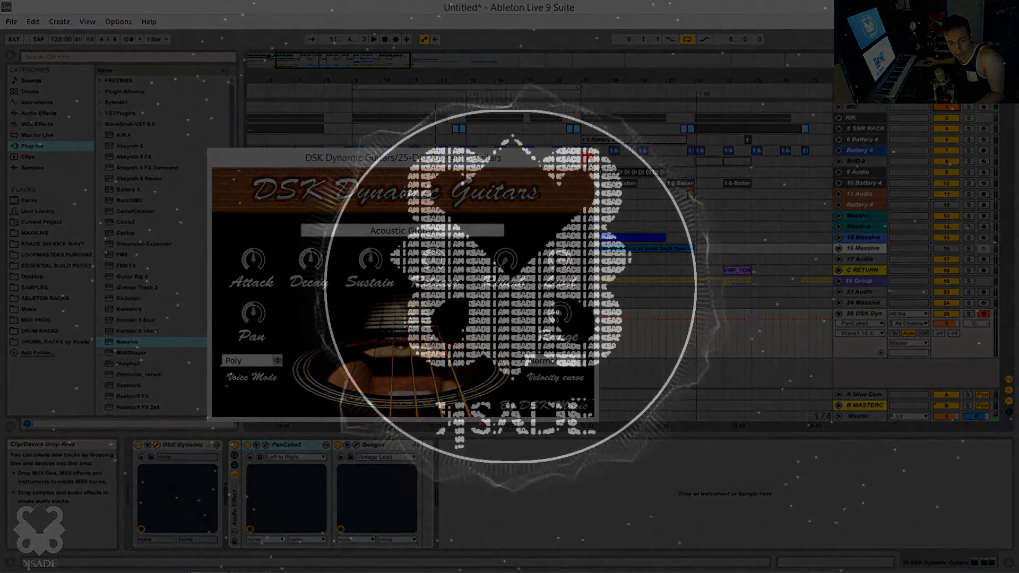